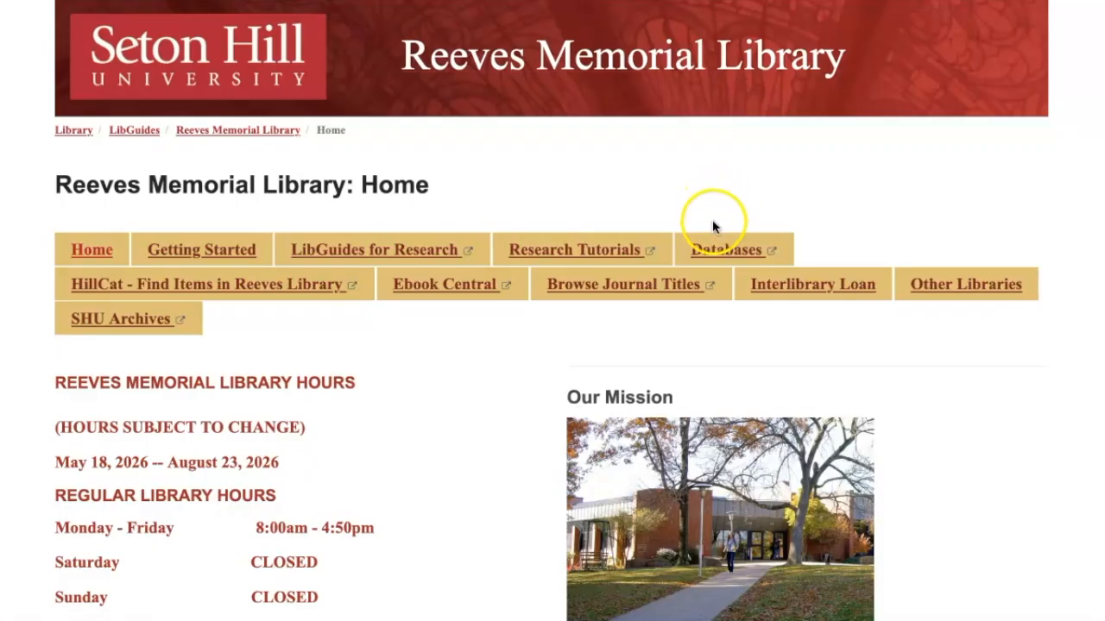
Open EBSCOhost from the library's featured databases and select all of its databases for searching.
left_click(715, 255)
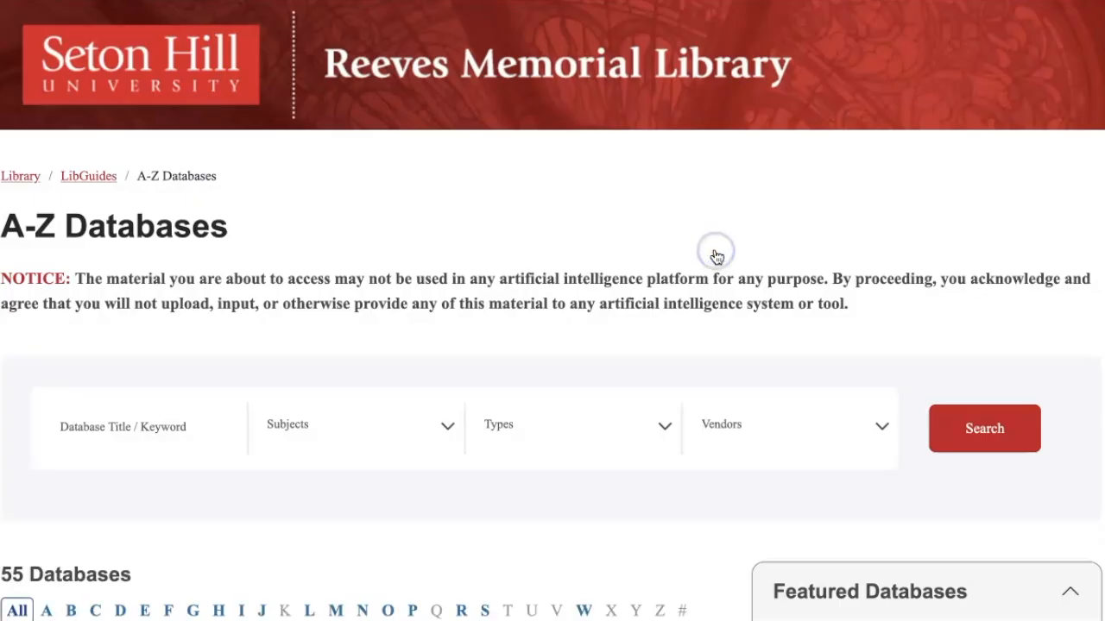
scroll(715, 256, "down", 1)
scroll(715, 256, "down", 4)
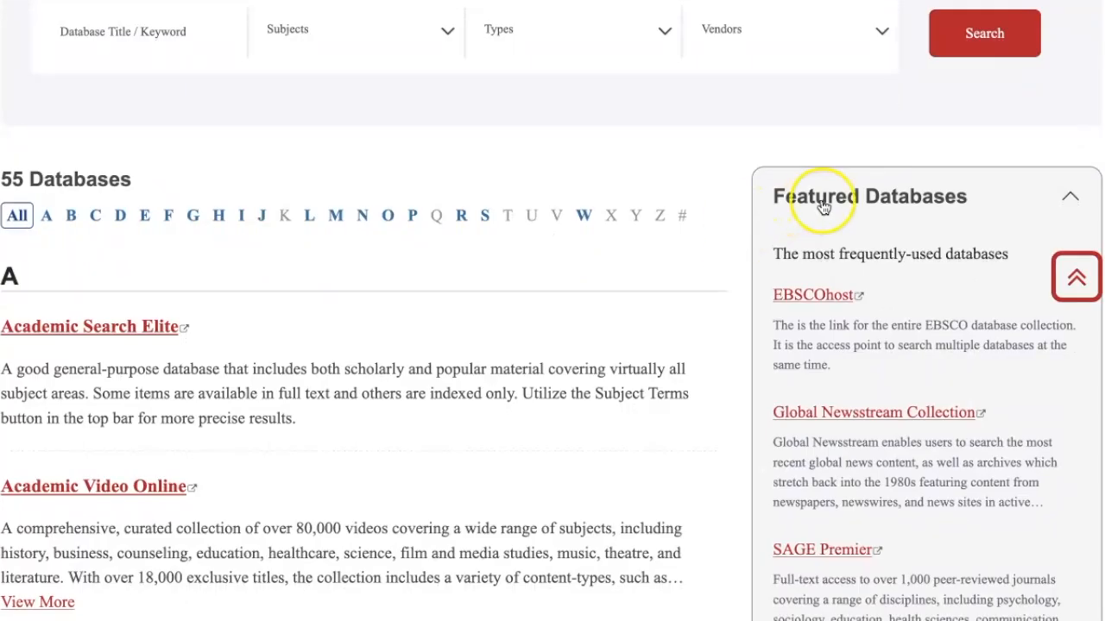
left_click(813, 296)
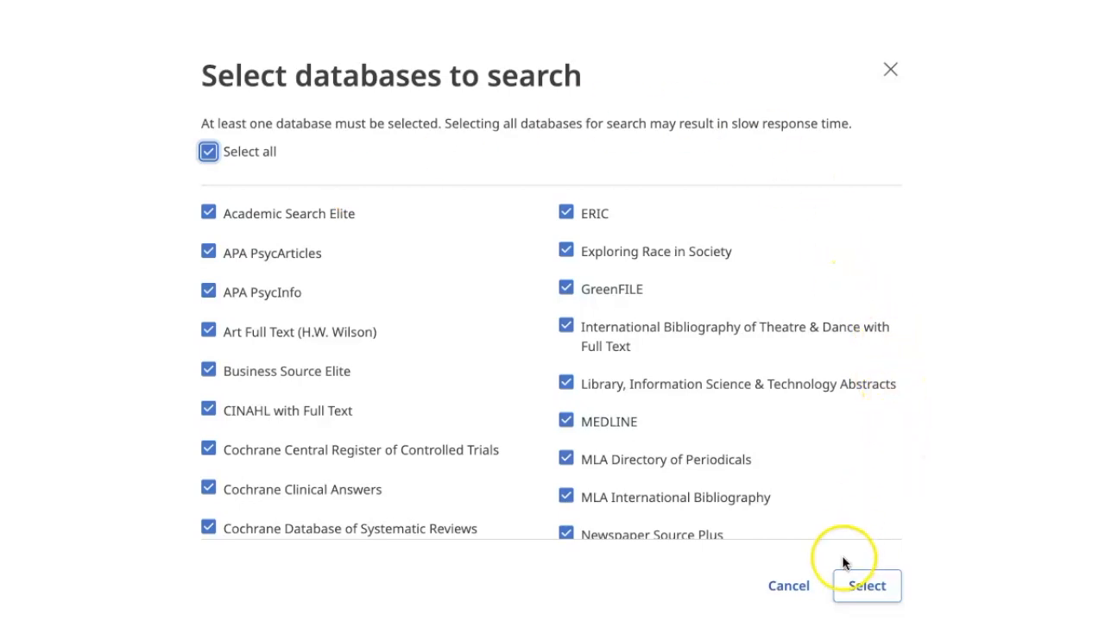
left_click(865, 586)
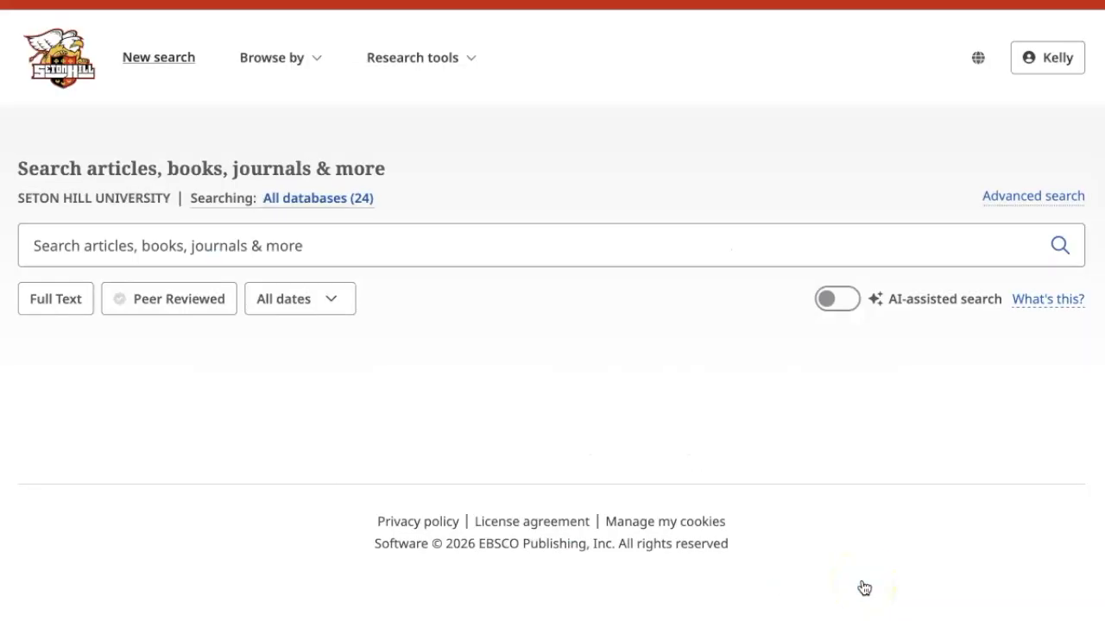
Search for "how accurate is medical information on social media" with AI-assisted search turned off.
left_click(846, 309)
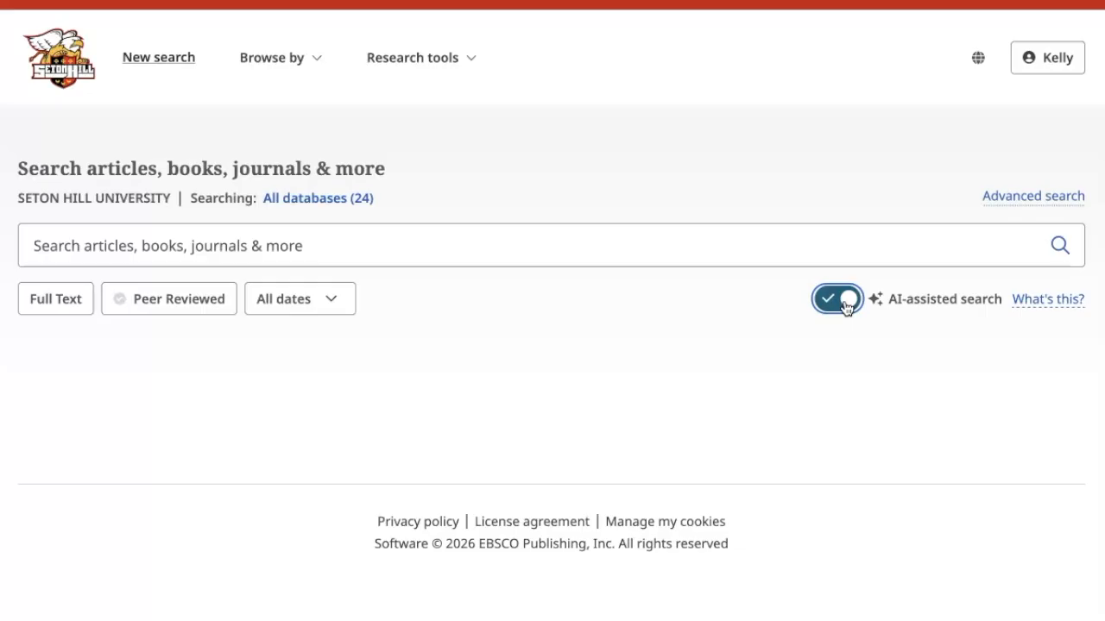
left_click(846, 302)
left_click(556, 249)
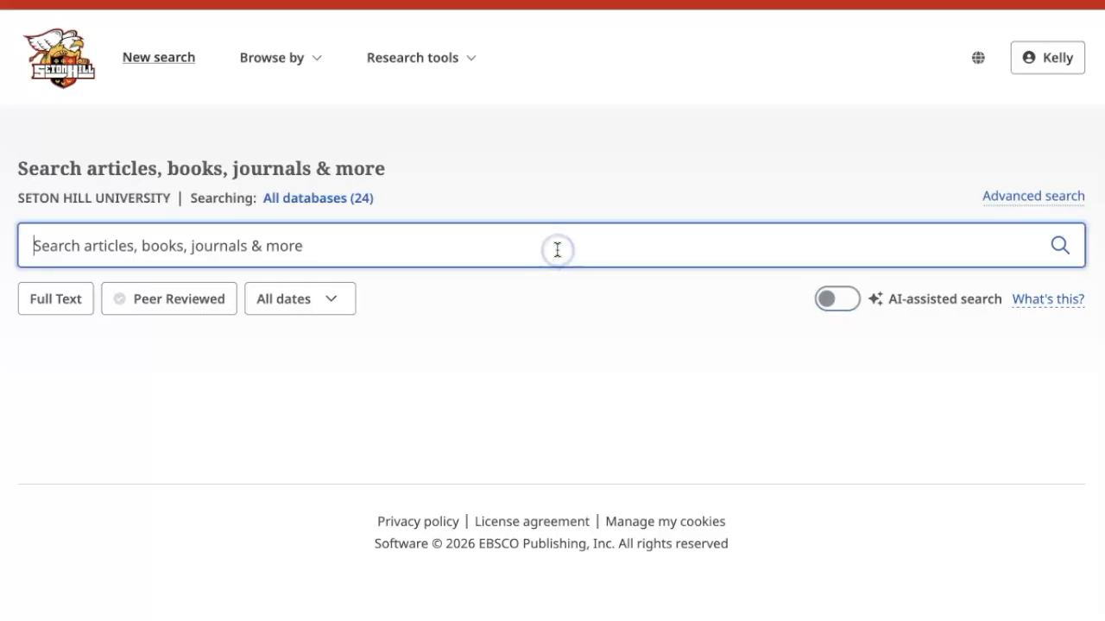
type("how accurate is medical information on social media")
key("Return")
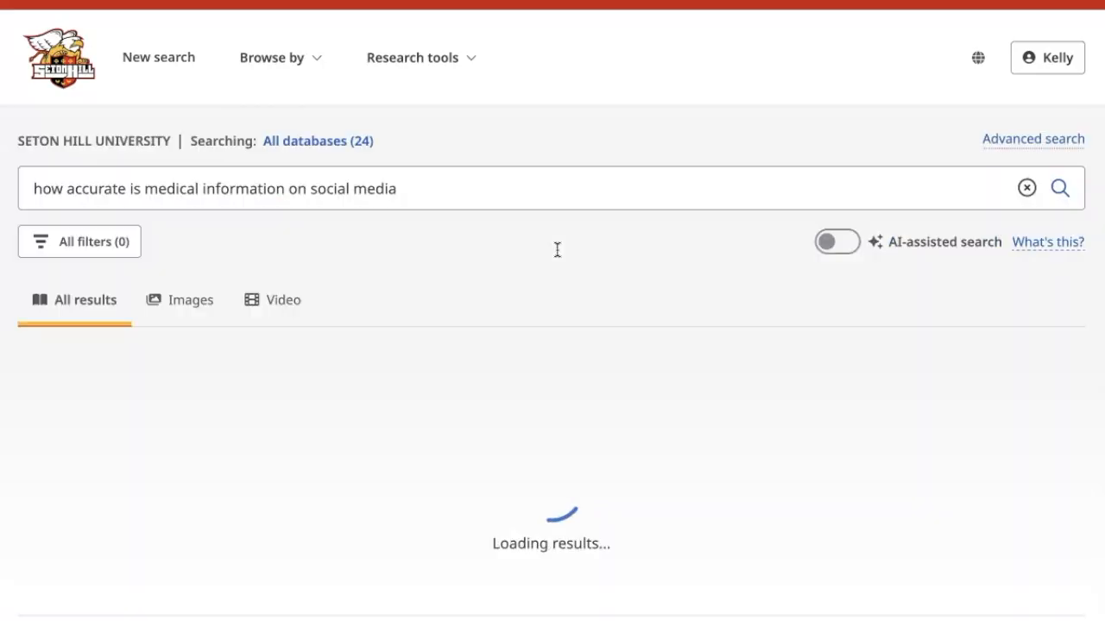
Look through the results of the natural-language search and judge how relevant the article titles are.
scroll(557, 249, "down", 5)
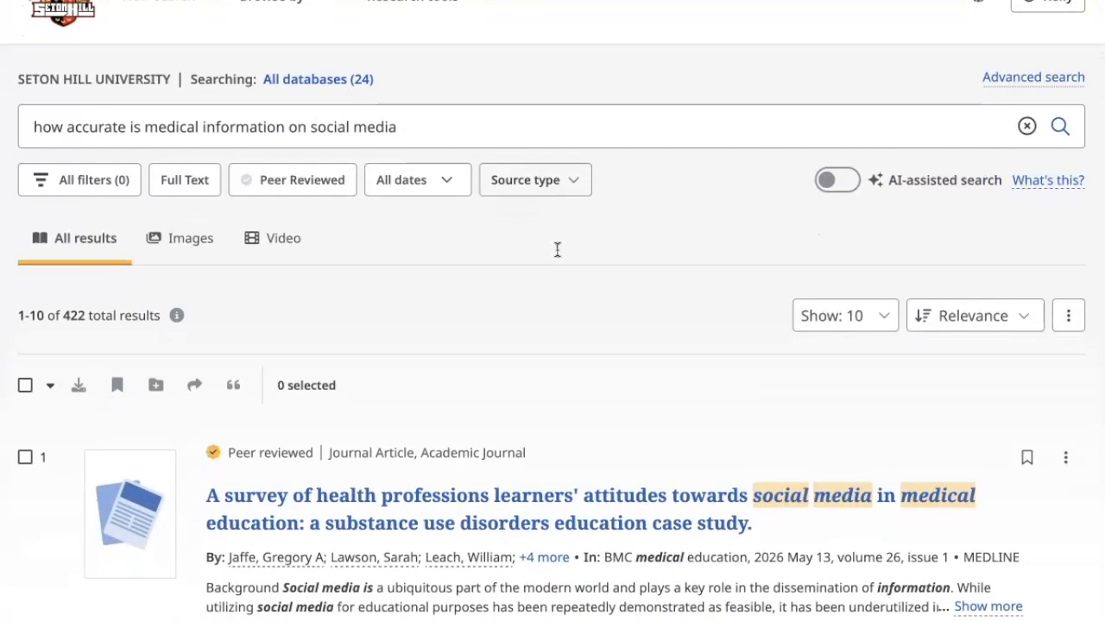
scroll(557, 250, "down", 5)
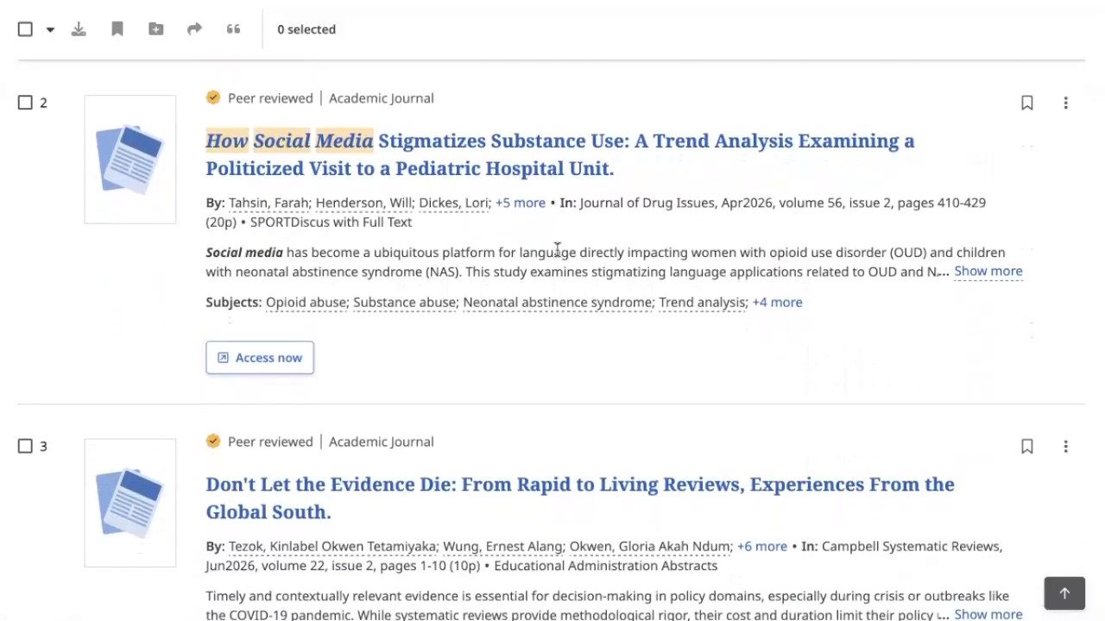
scroll(556, 249, "down", 5)
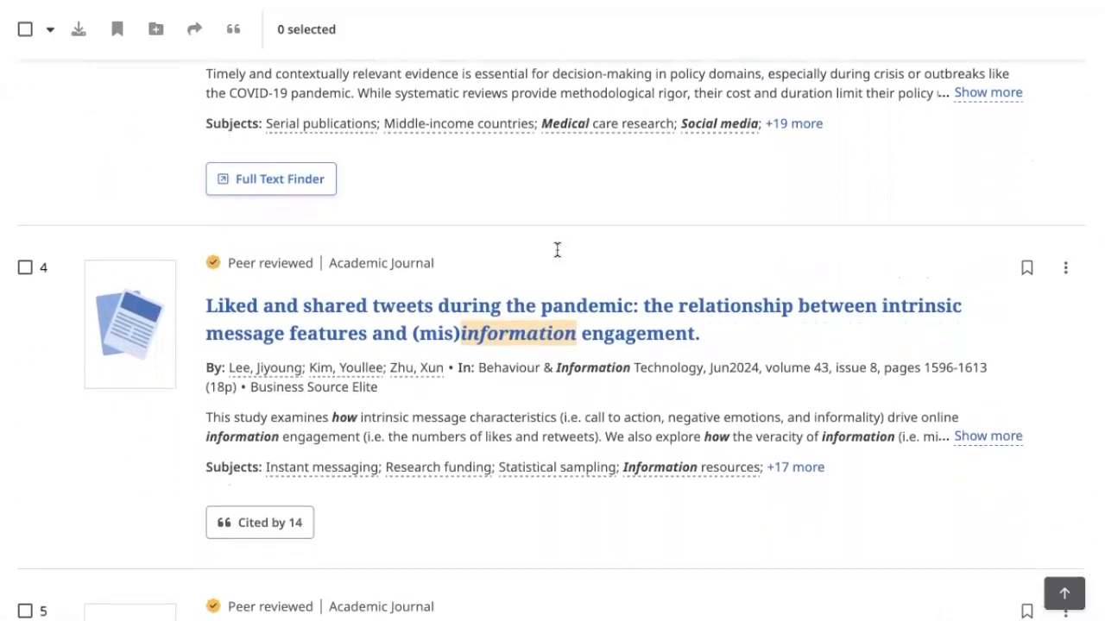
scroll(557, 249, "down", 4)
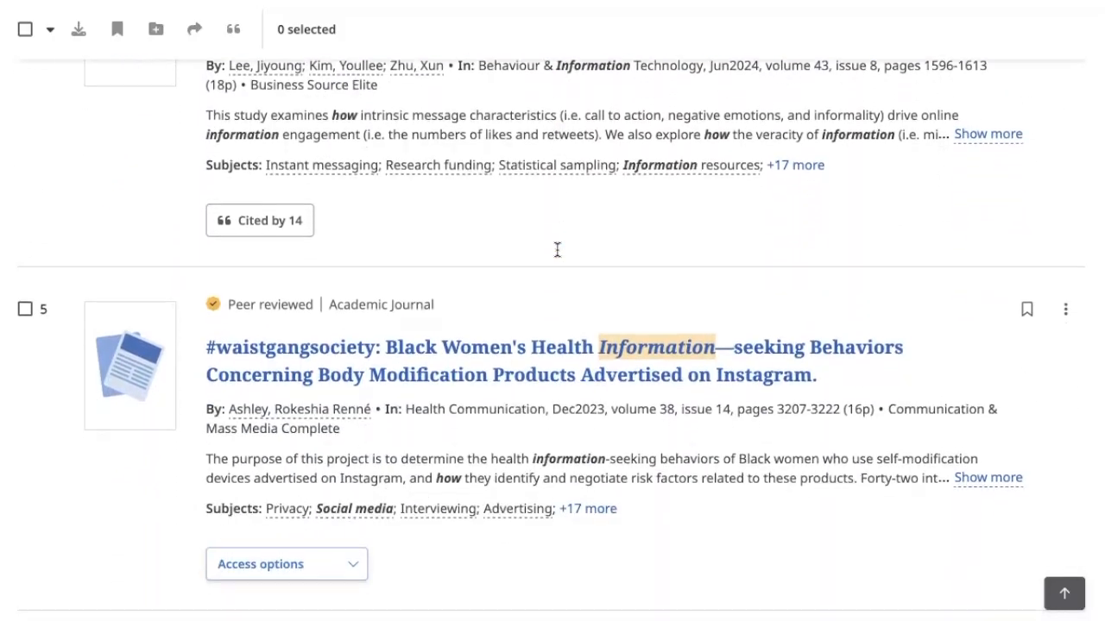
scroll(557, 249, "down", 4)
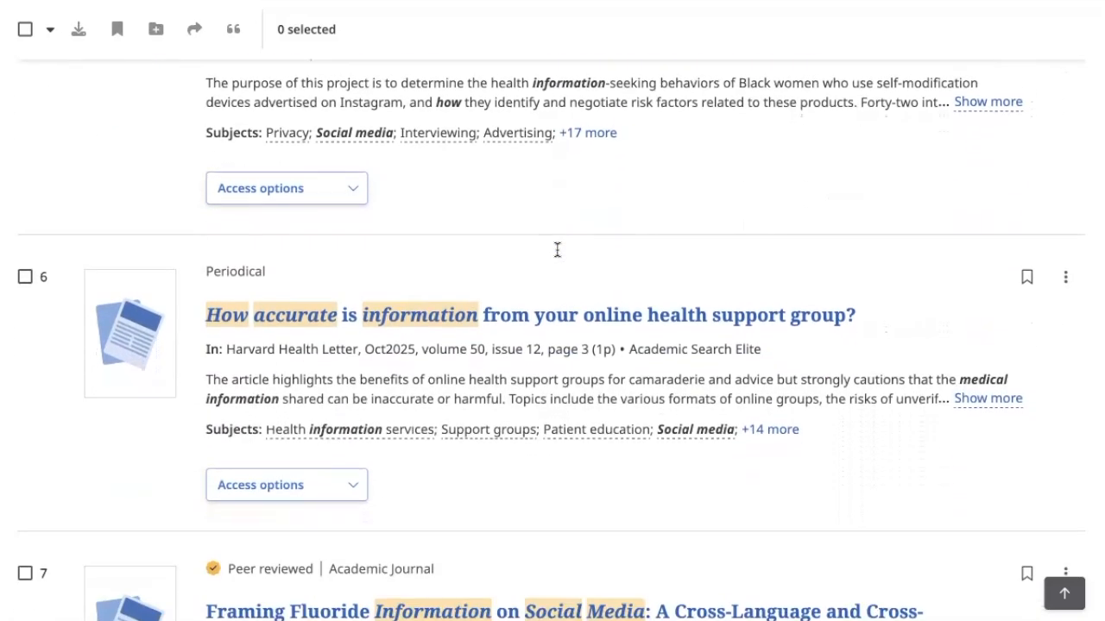
scroll(556, 250, "down", 3)
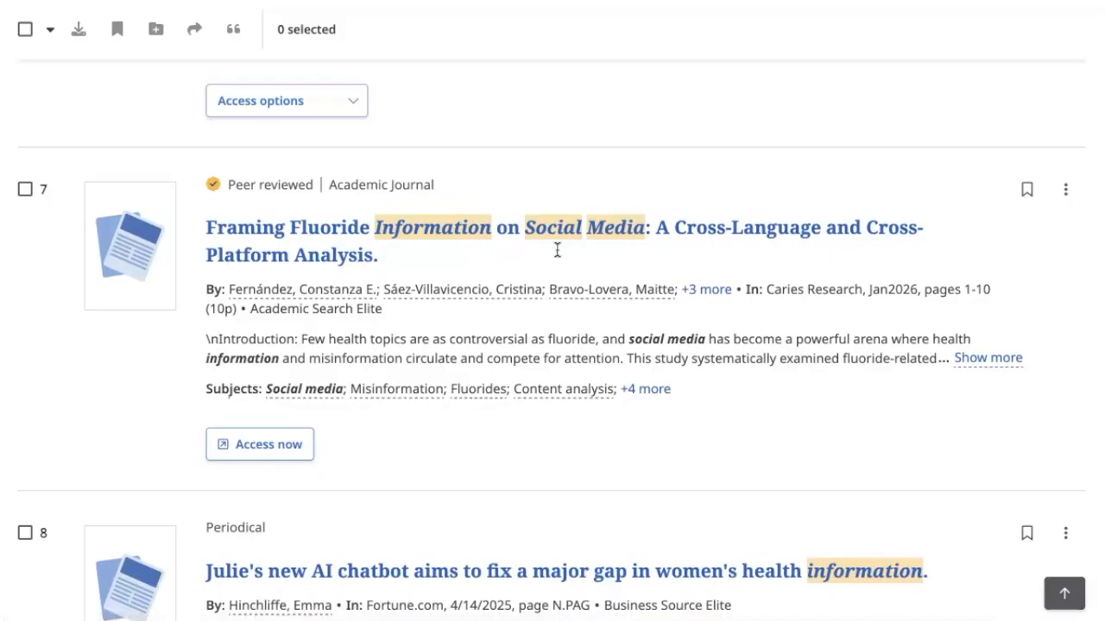
scroll(557, 249, "up", 1)
scroll(557, 250, "up", 7)
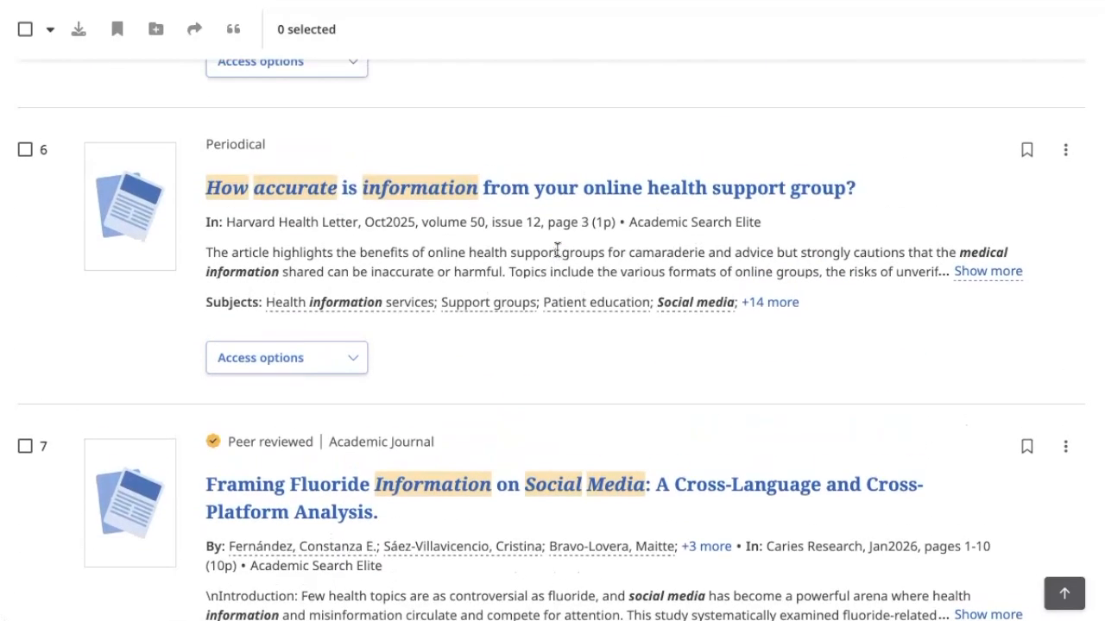
scroll(557, 249, "up", 9)
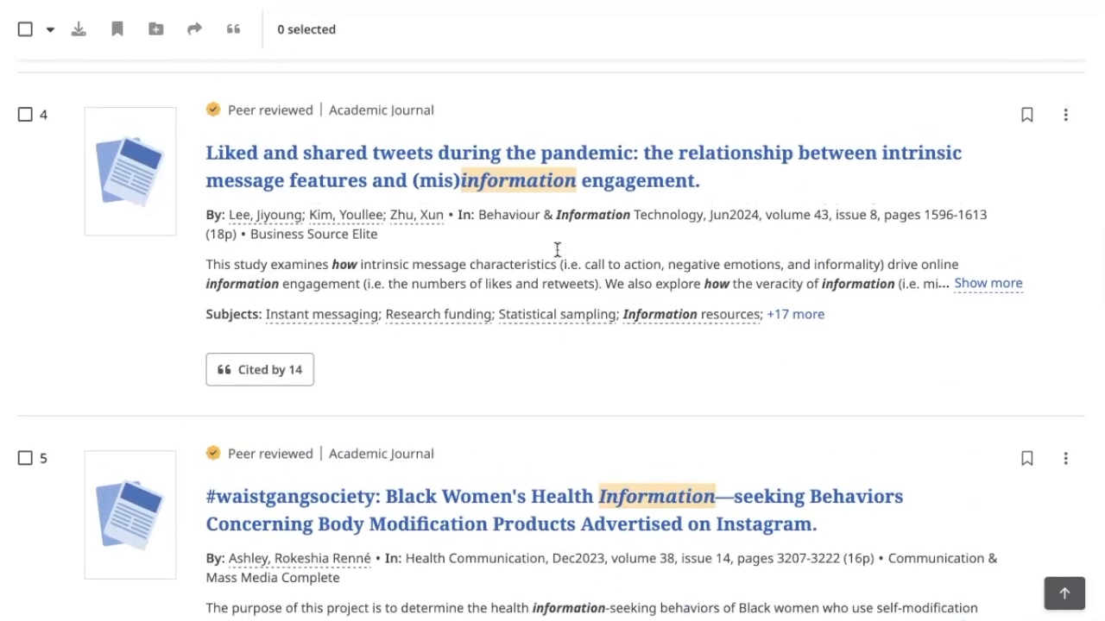
scroll(557, 249, "up", 8)
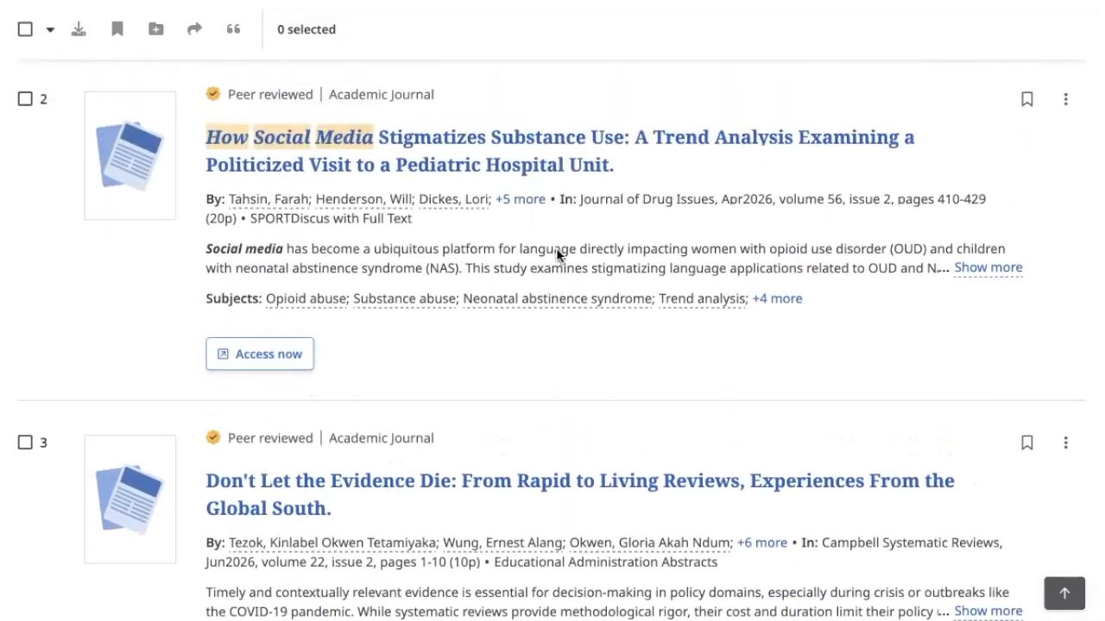
Replace the query with "medical information" "social media" accuracy, run the search, and scan the results.
scroll(556, 248, "up", 3)
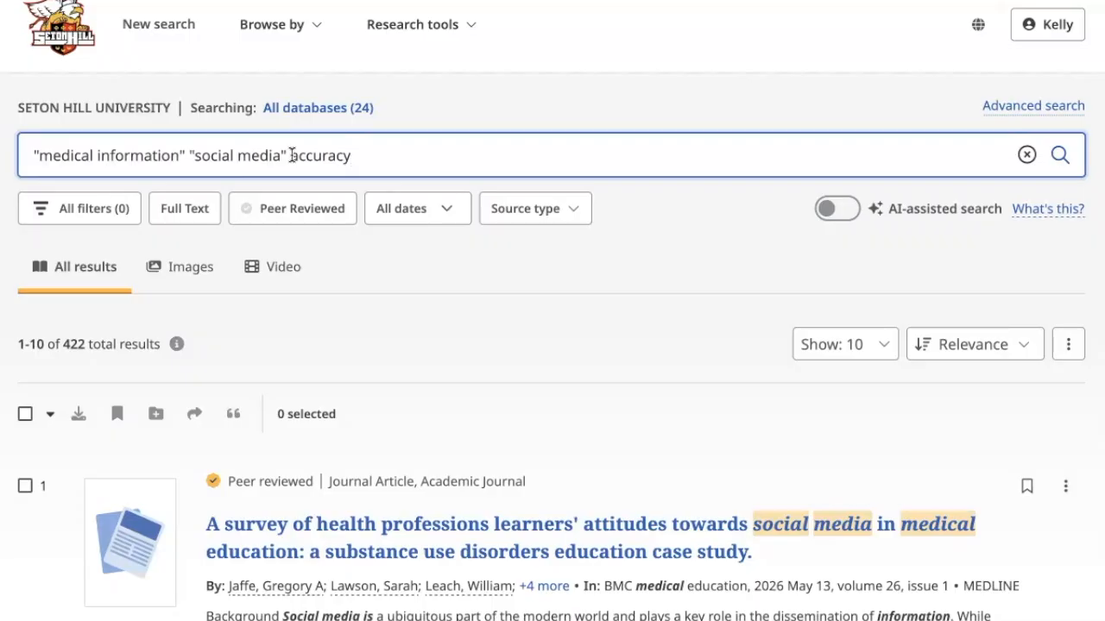
key("Return")
scroll(291, 178, "down", 5)
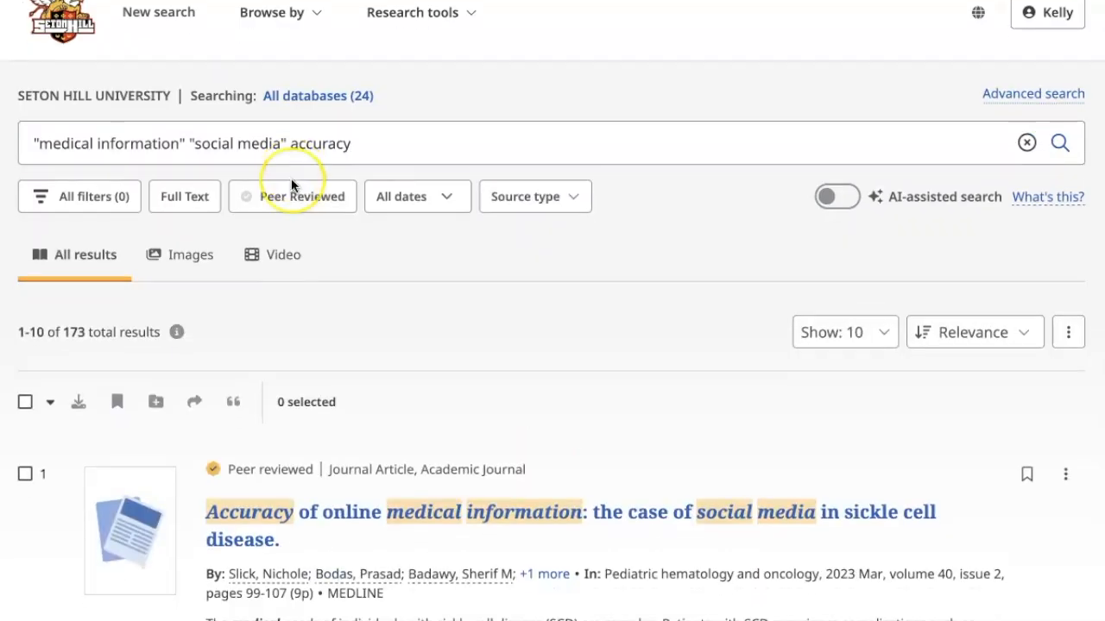
scroll(291, 184, "down", 4)
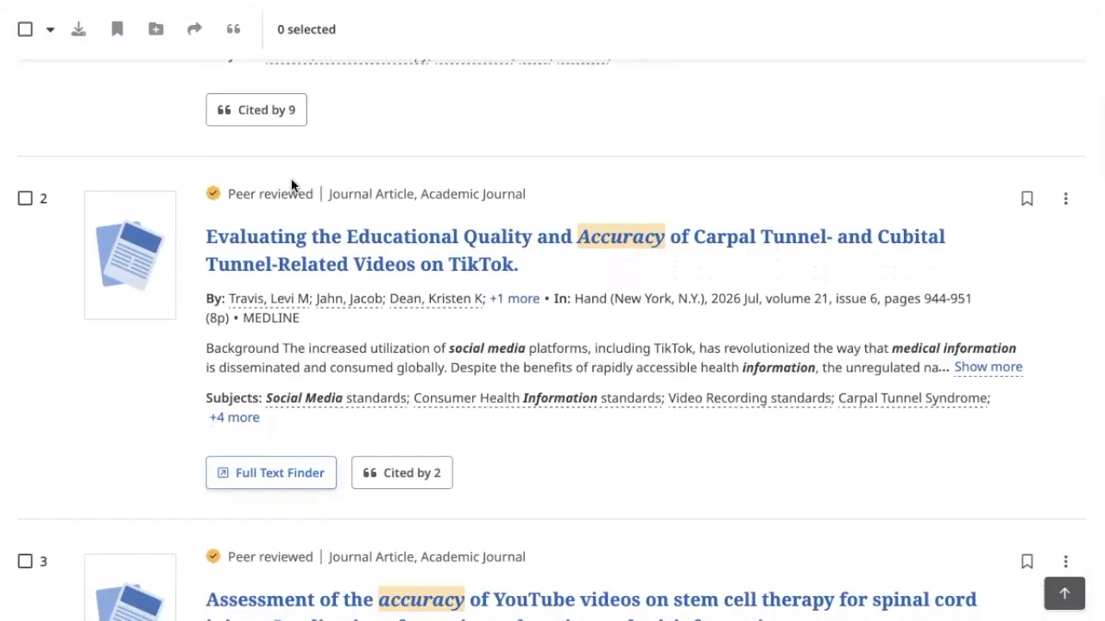
scroll(291, 183, "down", 5)
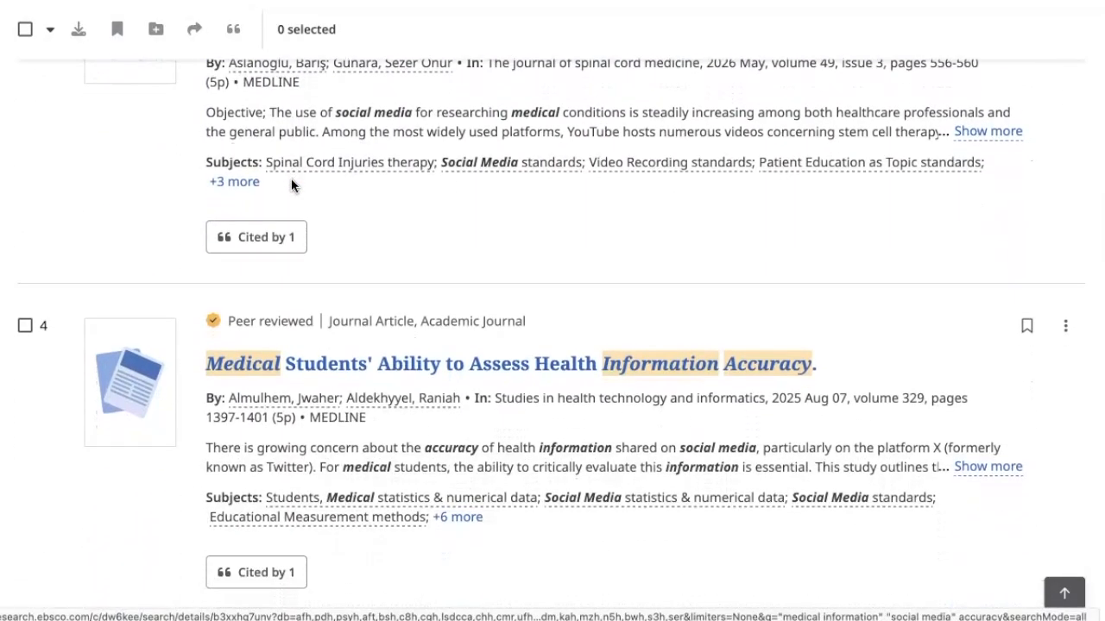
scroll(291, 183, "up", 3)
scroll(291, 185, "up", 10)
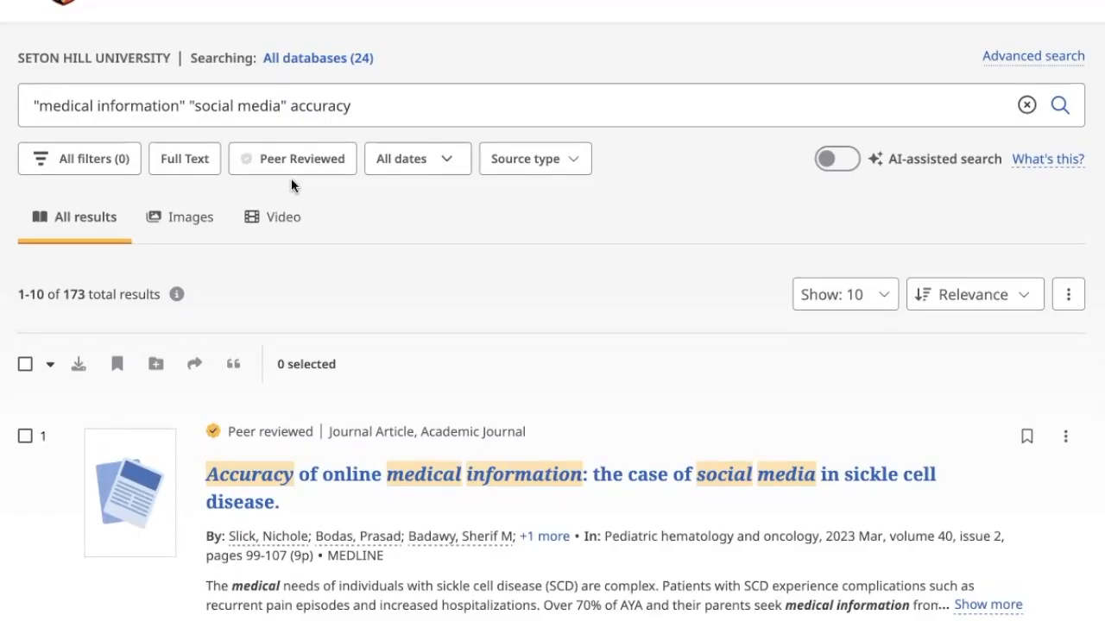
Review the first result's peer-review label and expand its full abstract on social media accuracy in sickle cell disease.
scroll(291, 181, "down", 2)
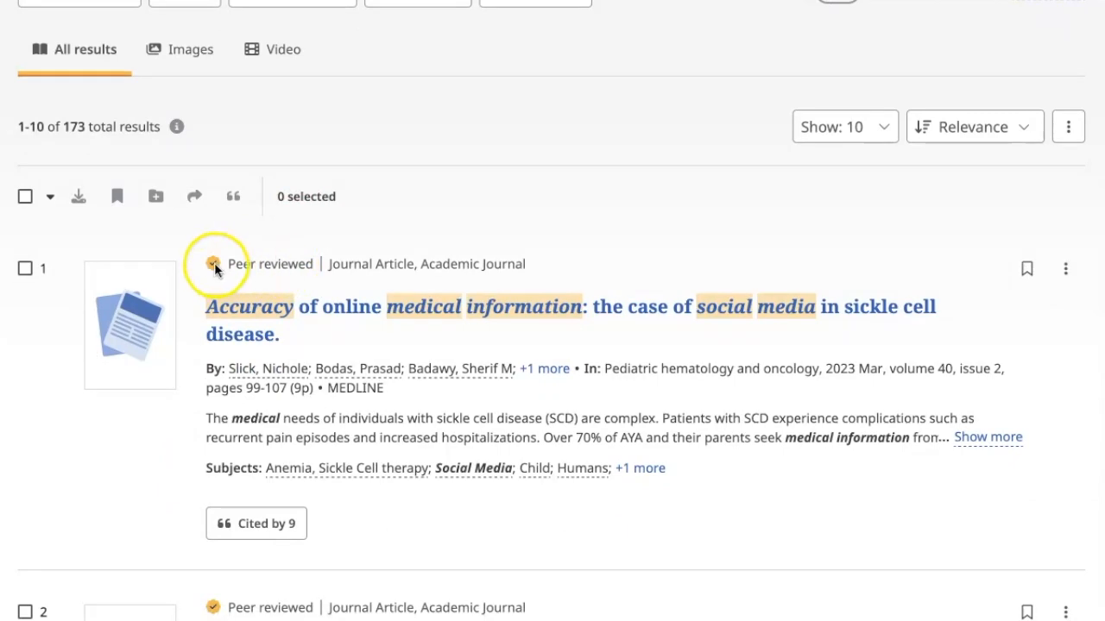
mouse_move(213, 262)
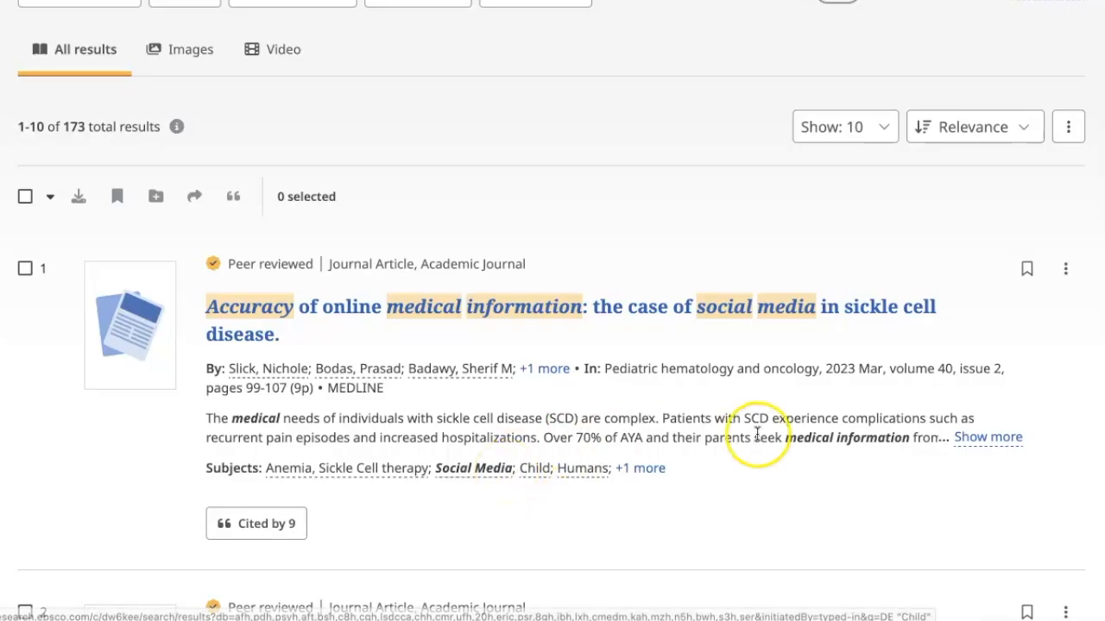
left_click(984, 439)
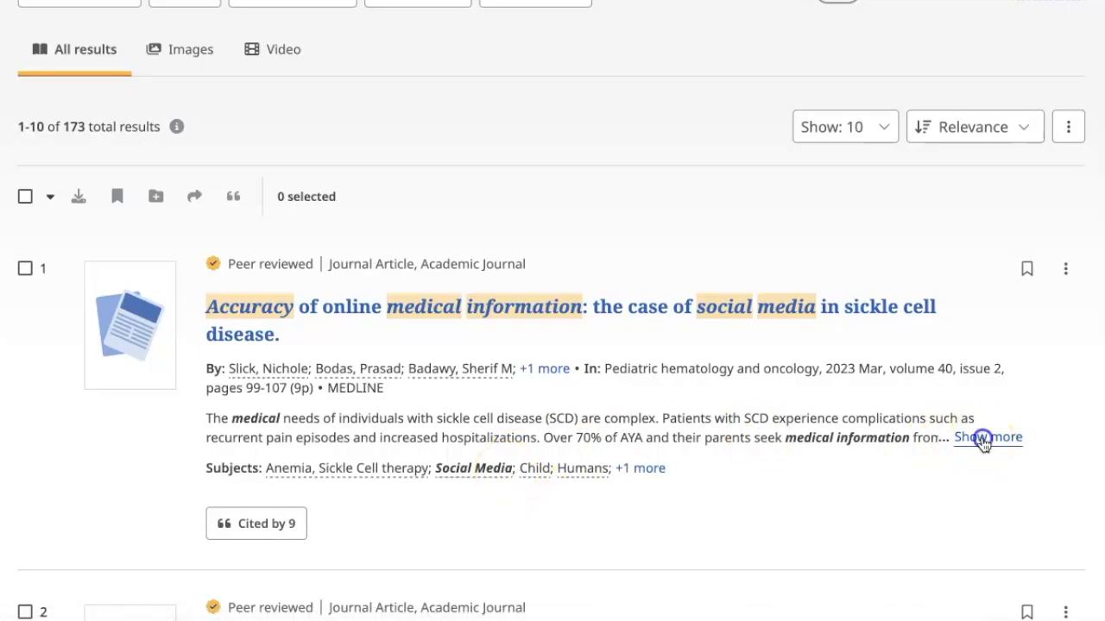
scroll(984, 442, "down", 3)
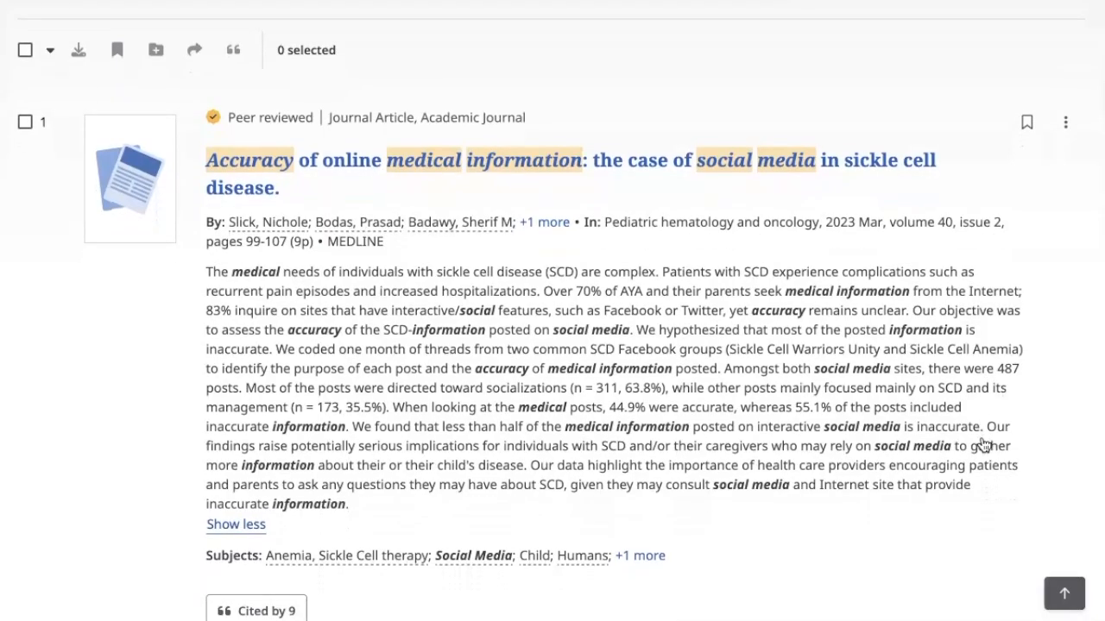
scroll(984, 444, "down", 2)
scroll(984, 445, "down", 1)
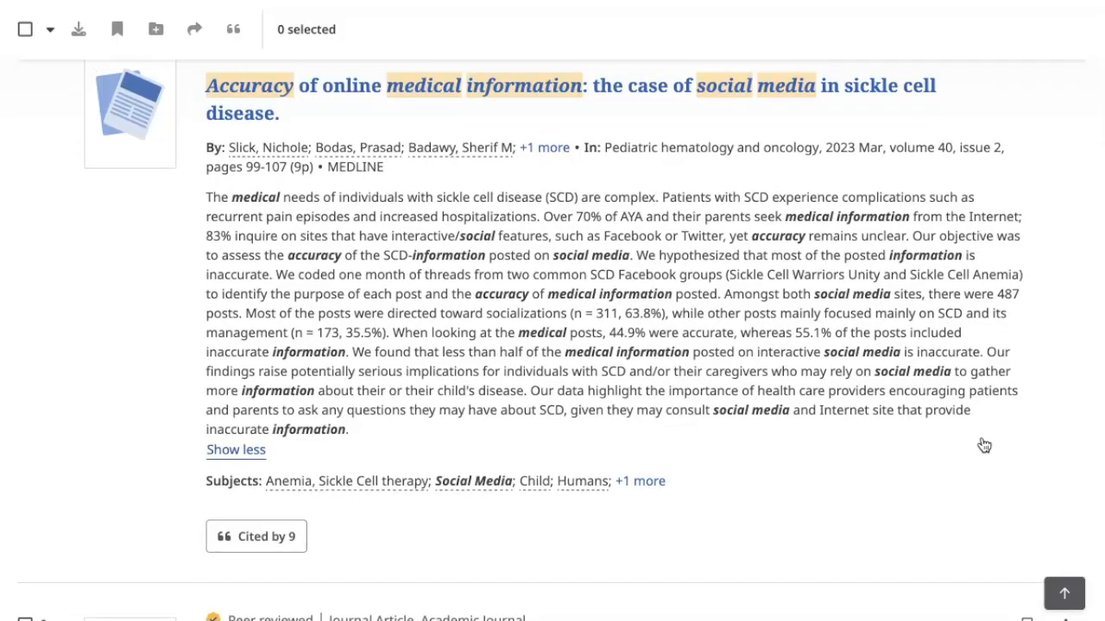
Limit the results to peer-reviewed publications from the past 5 years.
scroll(984, 445, "up", 3)
scroll(984, 445, "up", 3)
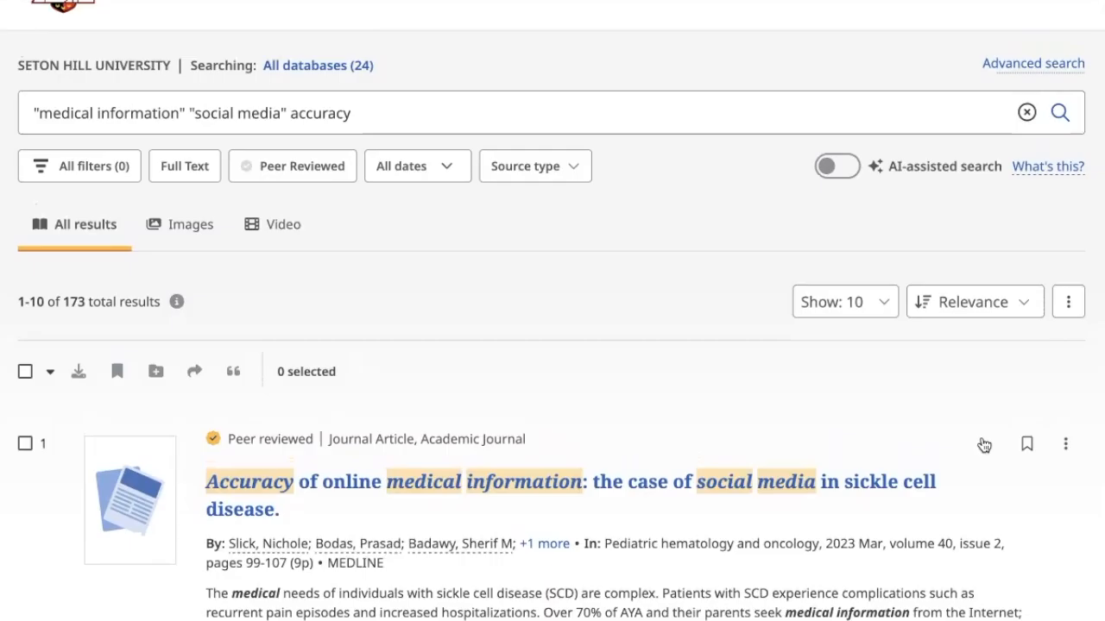
left_click(448, 170)
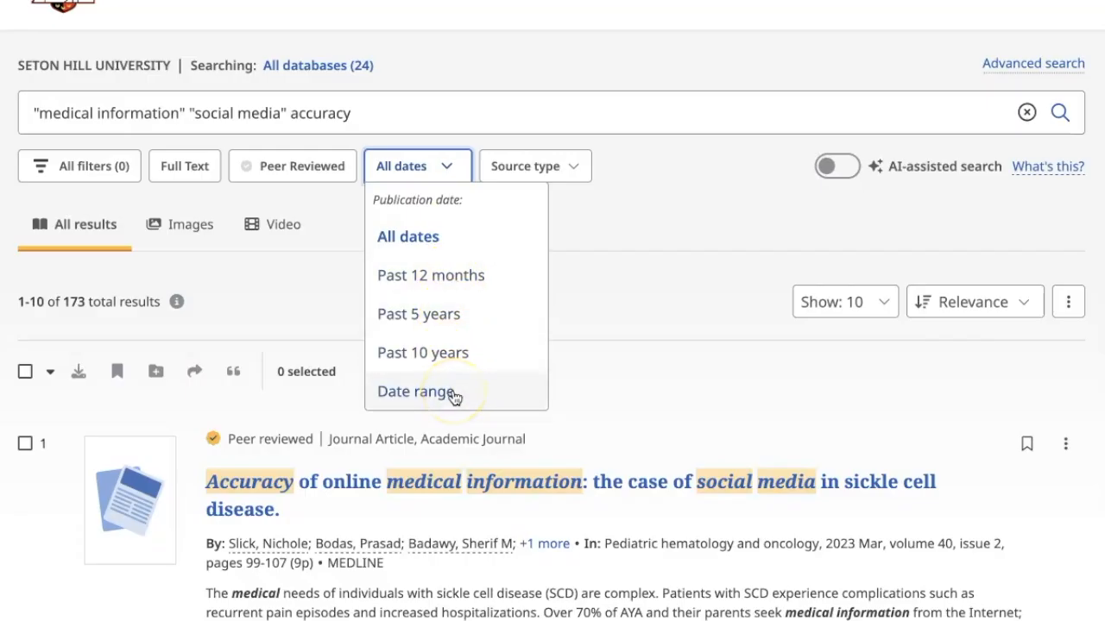
left_click(457, 316)
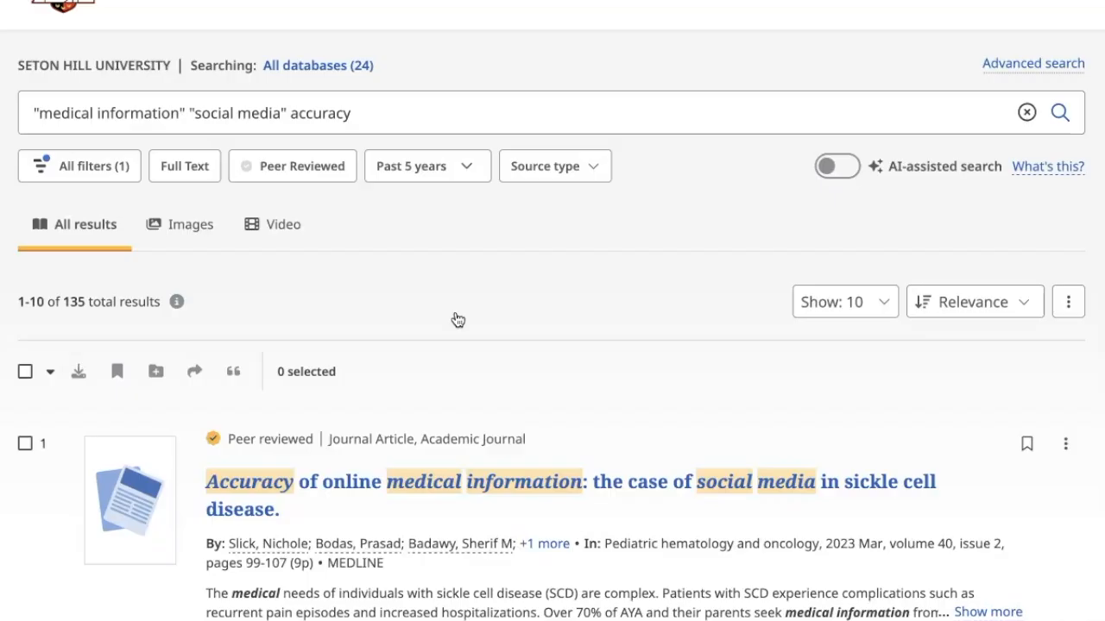
left_click(320, 178)
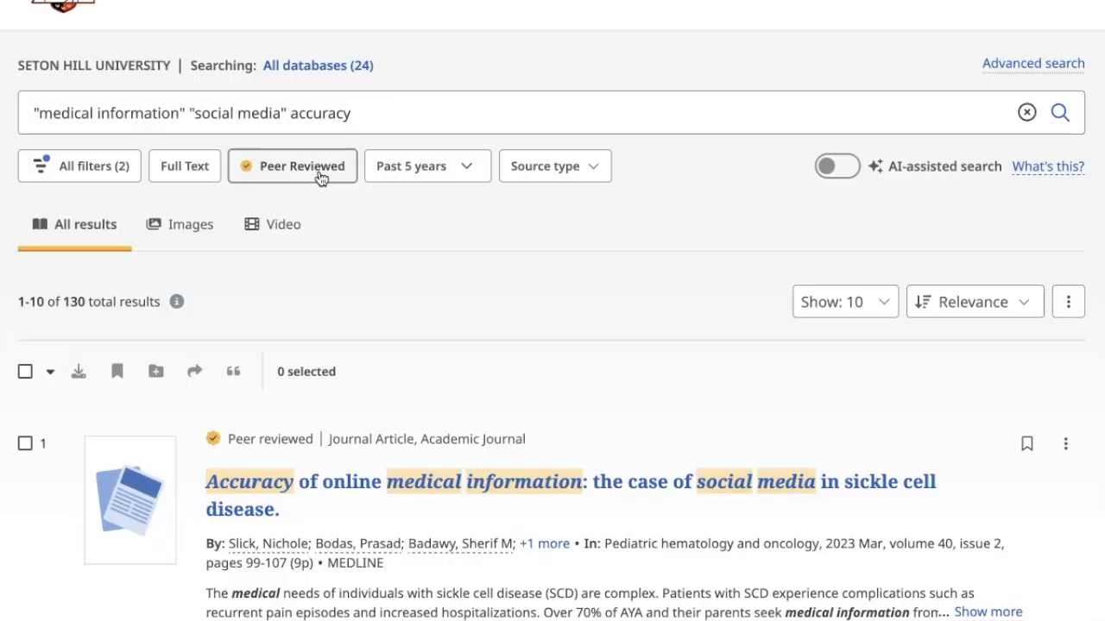
Check the first result for article access links, and limit the results to full text.
left_click(190, 175)
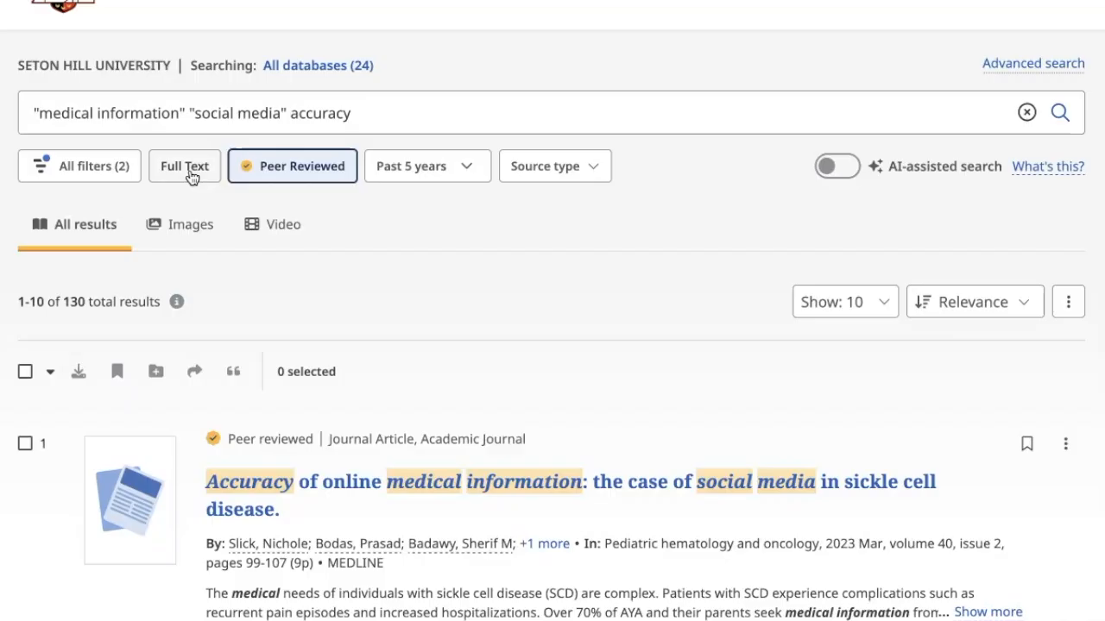
scroll(455, 298, "down", 3)
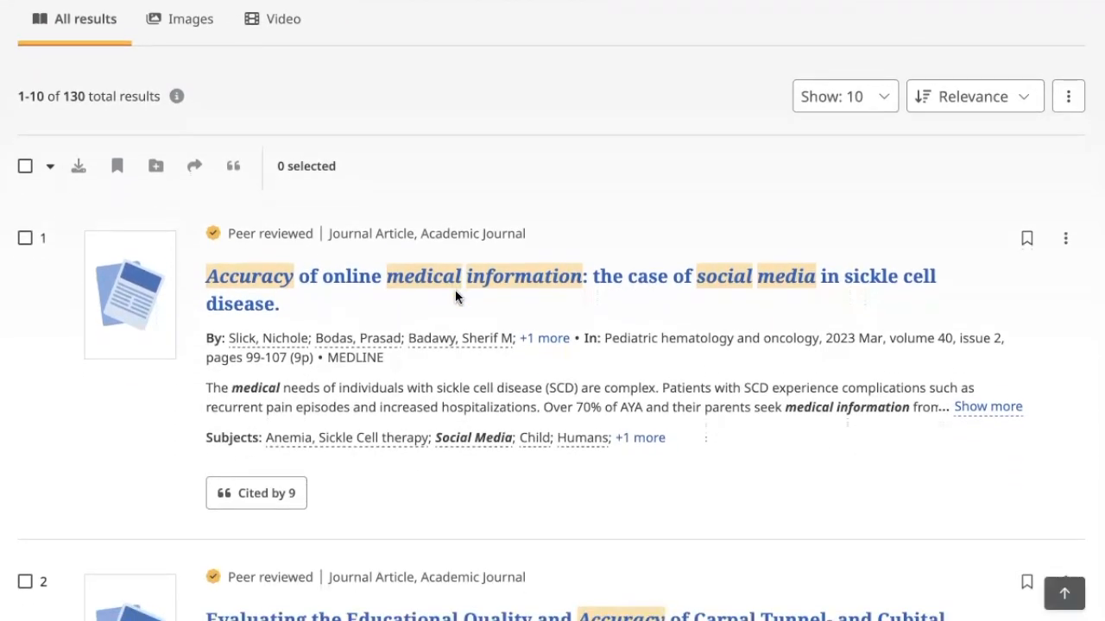
scroll(456, 297, "down", 1)
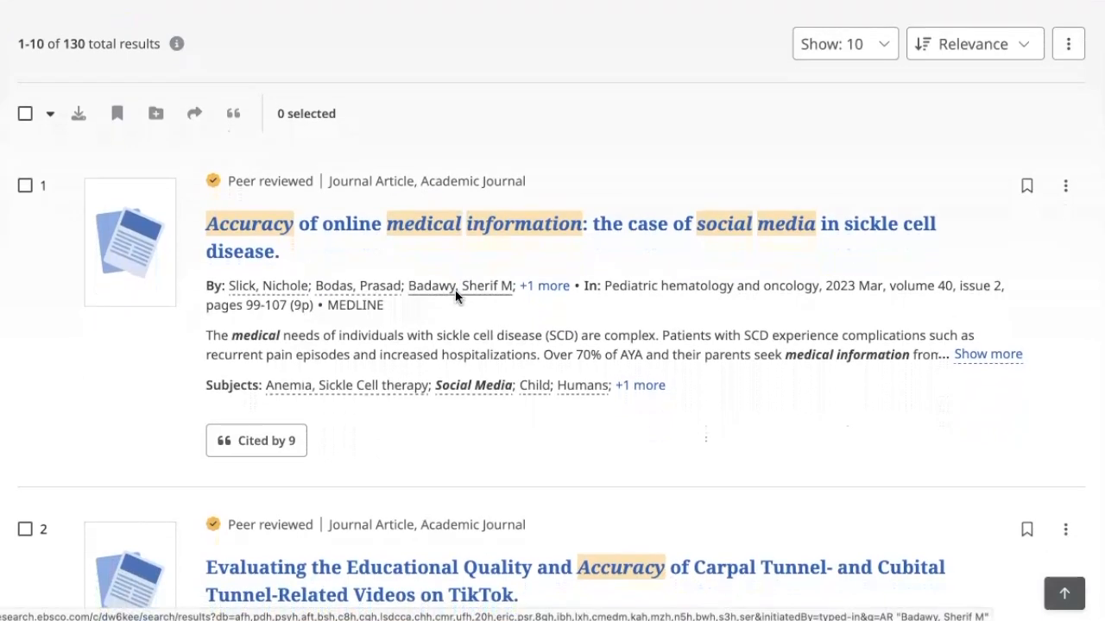
left_click(264, 449)
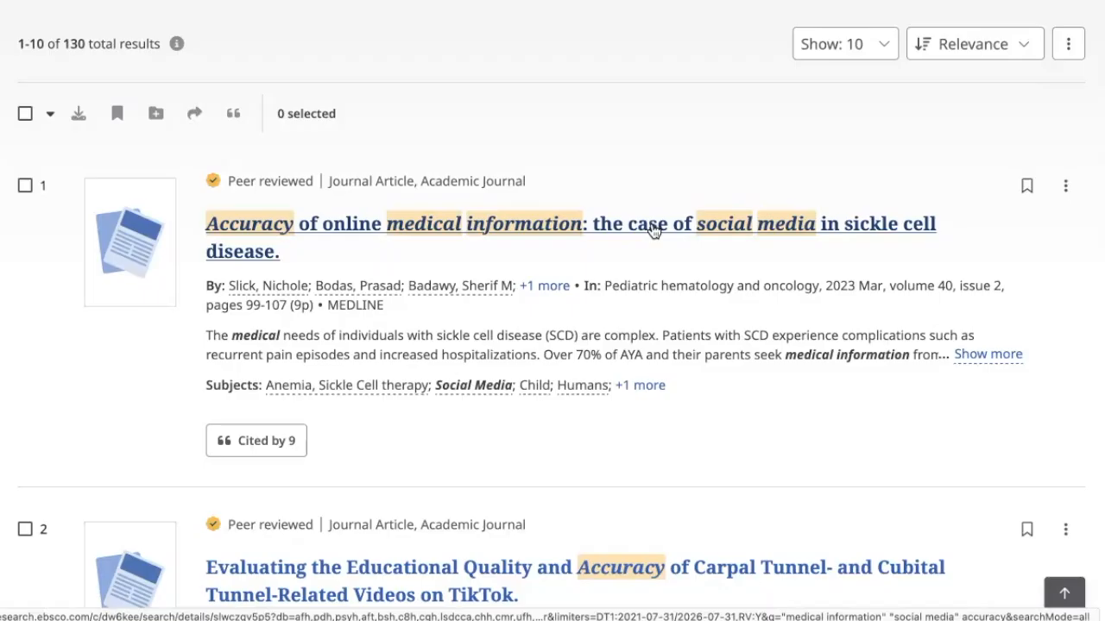
scroll(653, 229, "up", 3)
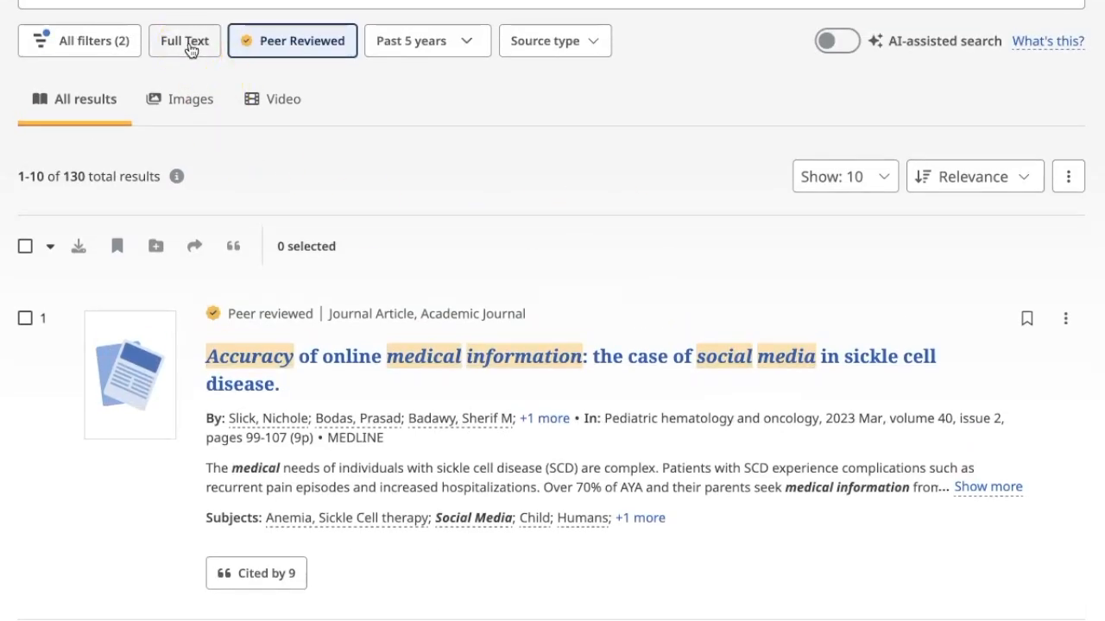
left_click(191, 48)
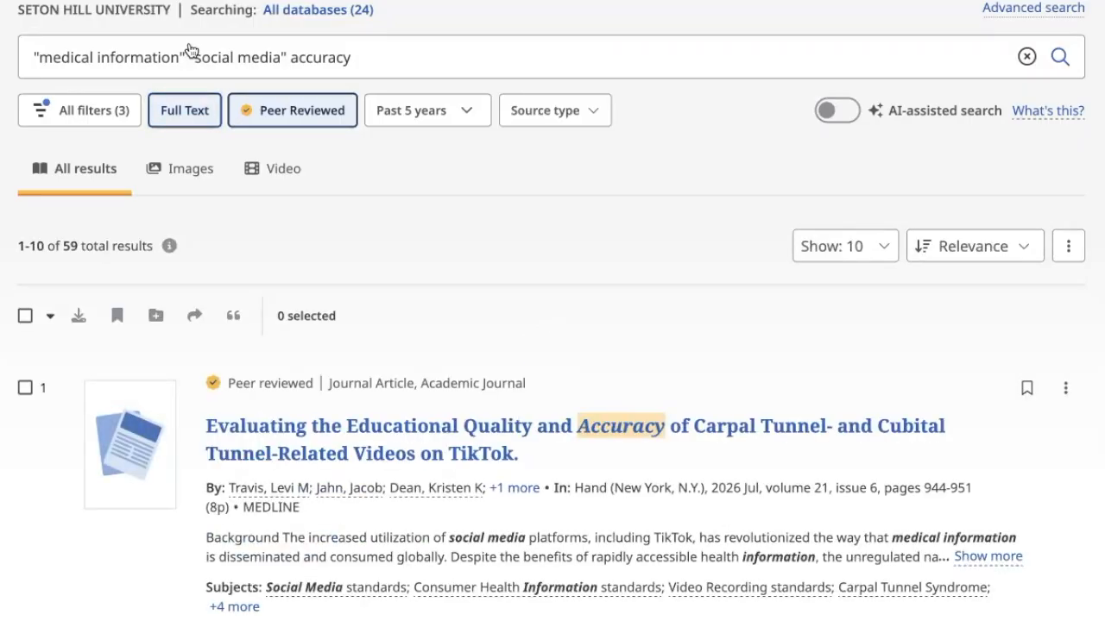
Examine the full-text access options of the first two results, including Full Text Finder for the carpal tunnel TikTok article.
scroll(418, 238, "down", 2)
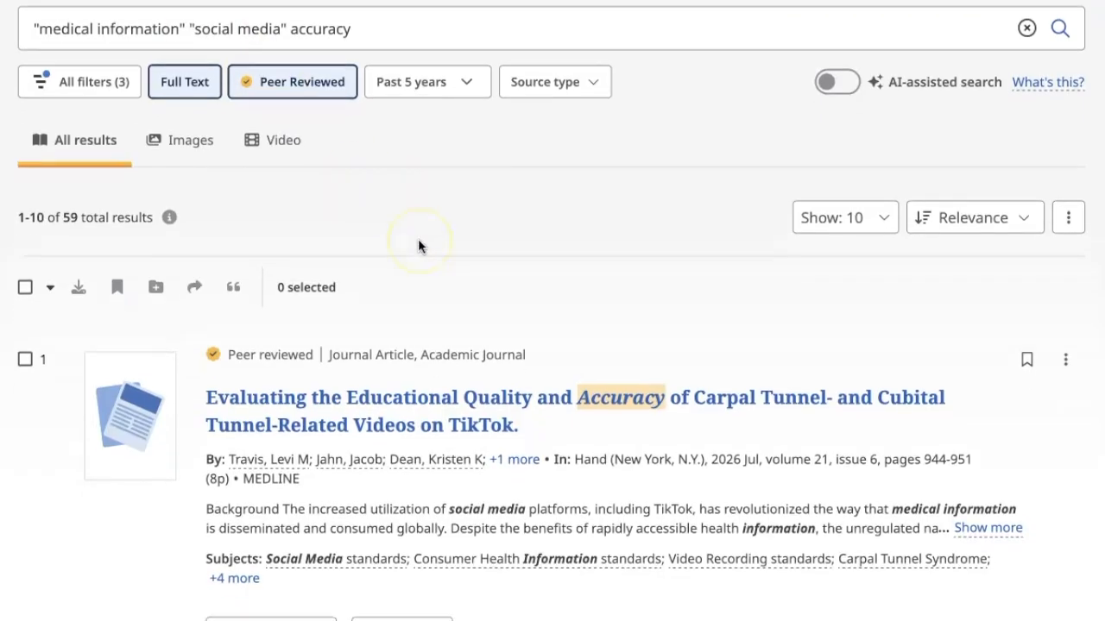
scroll(418, 238, "down", 5)
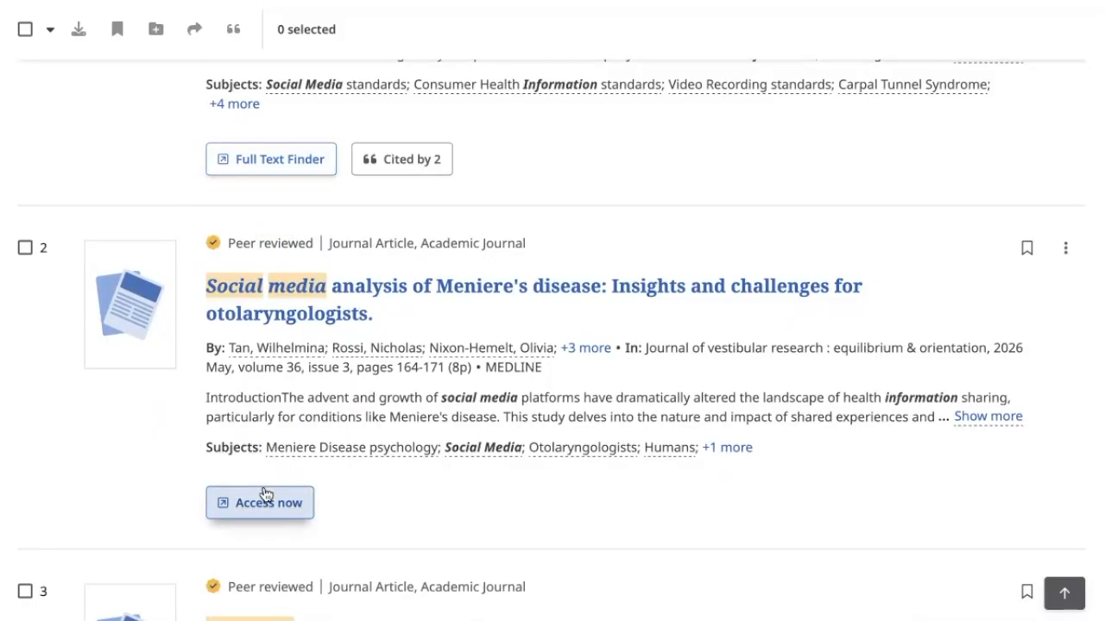
scroll(265, 494, "up", 2)
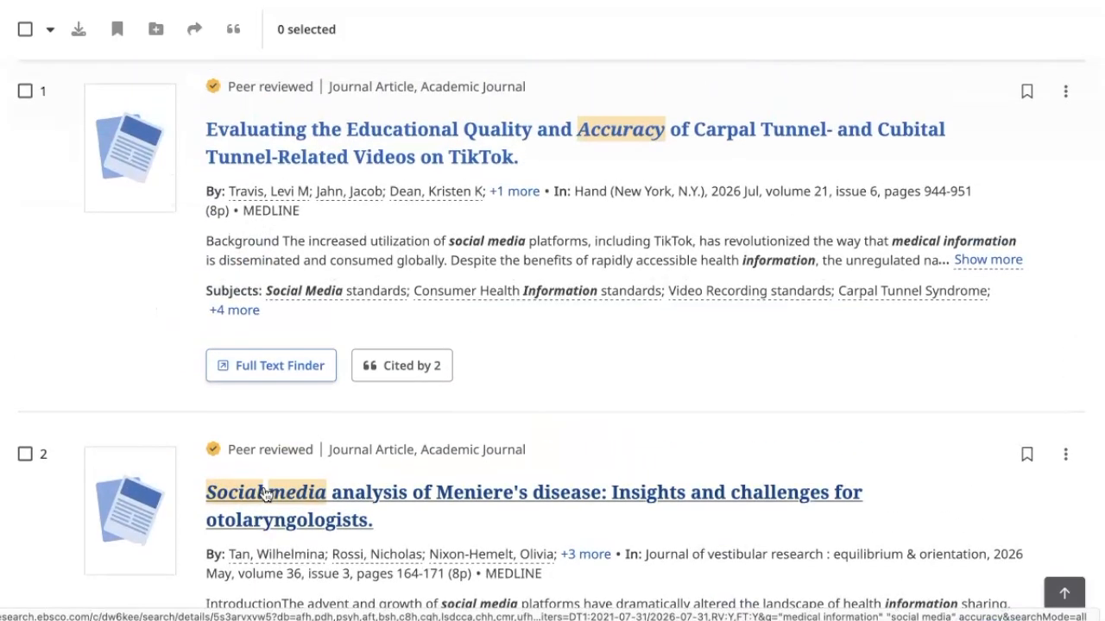
left_click(278, 369)
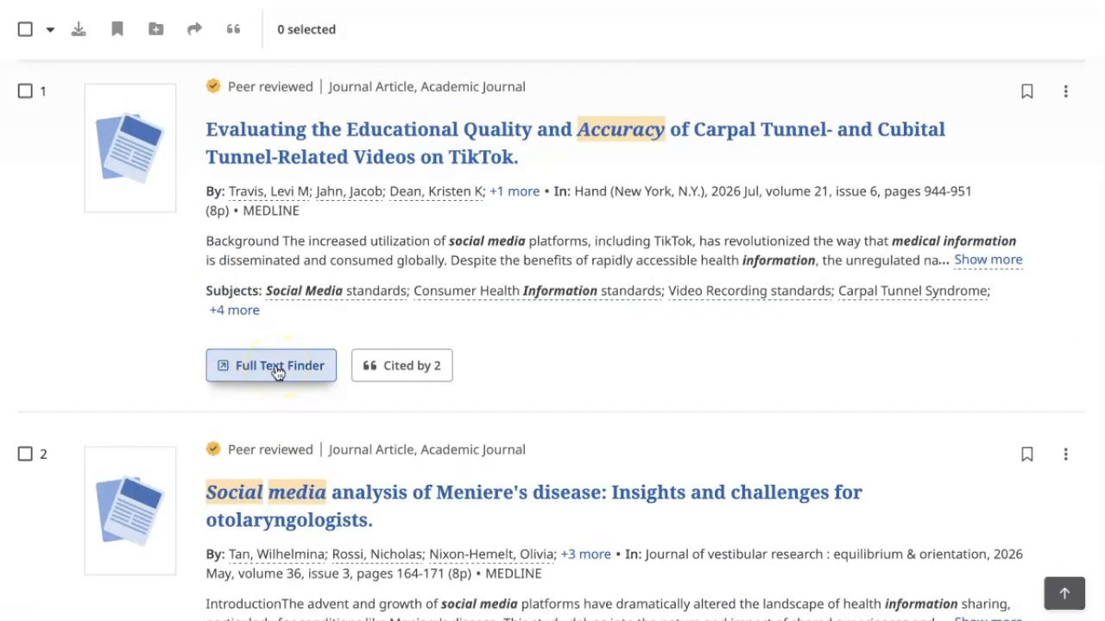